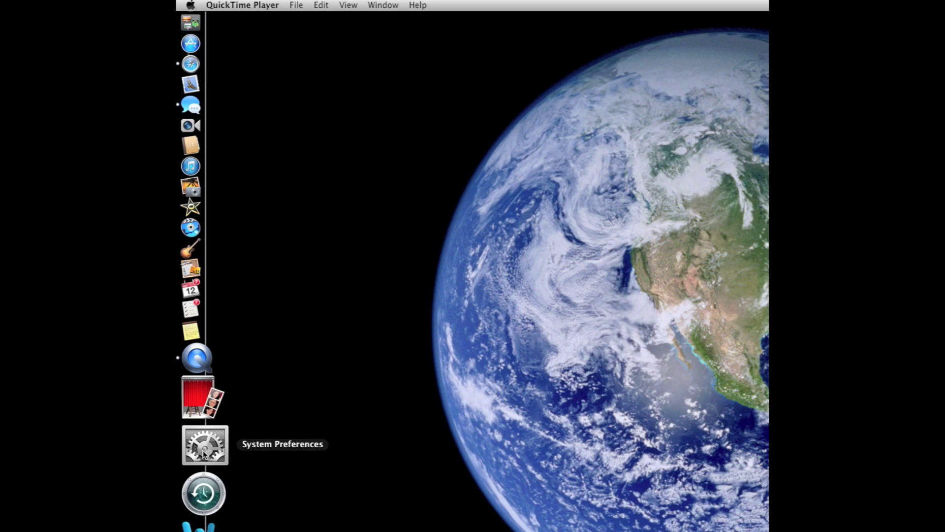
# Set Flash Player local storage to ask before new sites save information, then show the Advanced settings
pyautogui.click(205, 454)
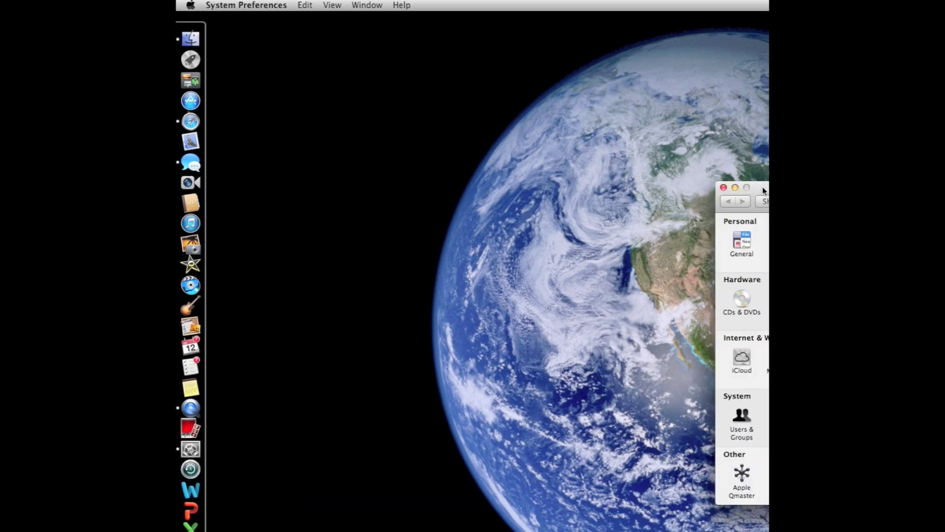
pyautogui.moveTo(763, 188); pyautogui.dragTo(357, 161)
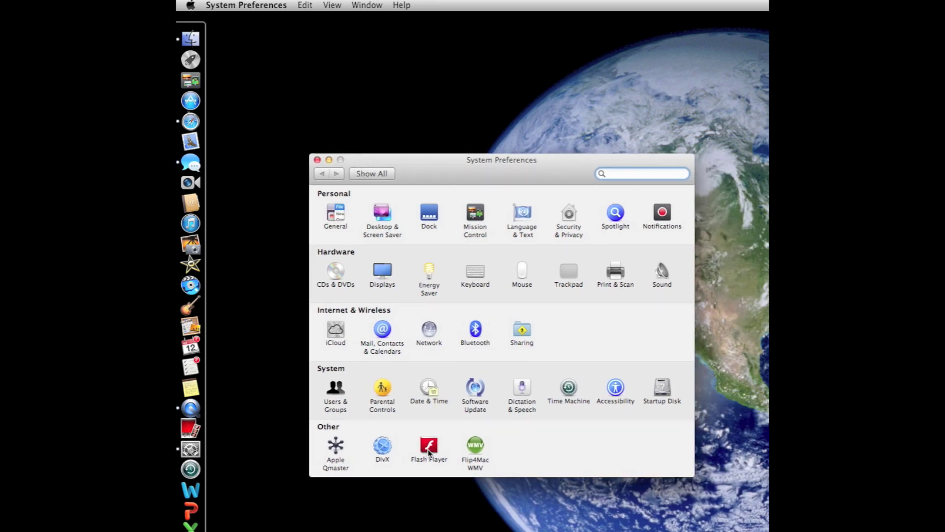
pyautogui.click(429, 449)
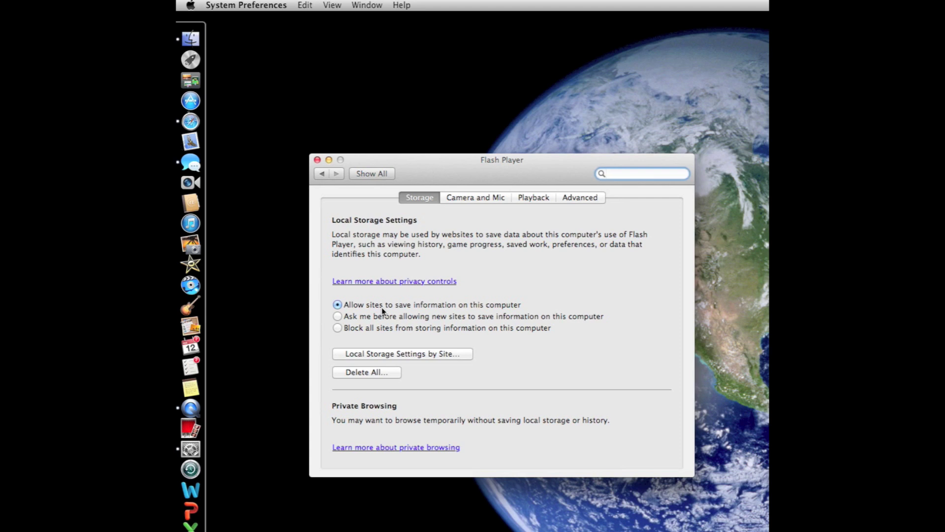
pyautogui.click(337, 317)
pyautogui.click(576, 200)
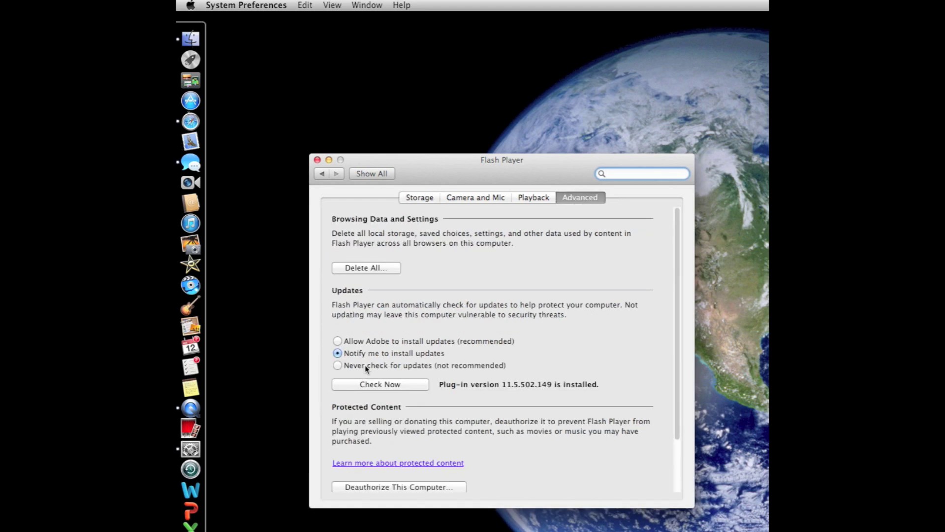
# Run Check Now for Flash Player and agree to download and install the available update
pyautogui.click(400, 384)
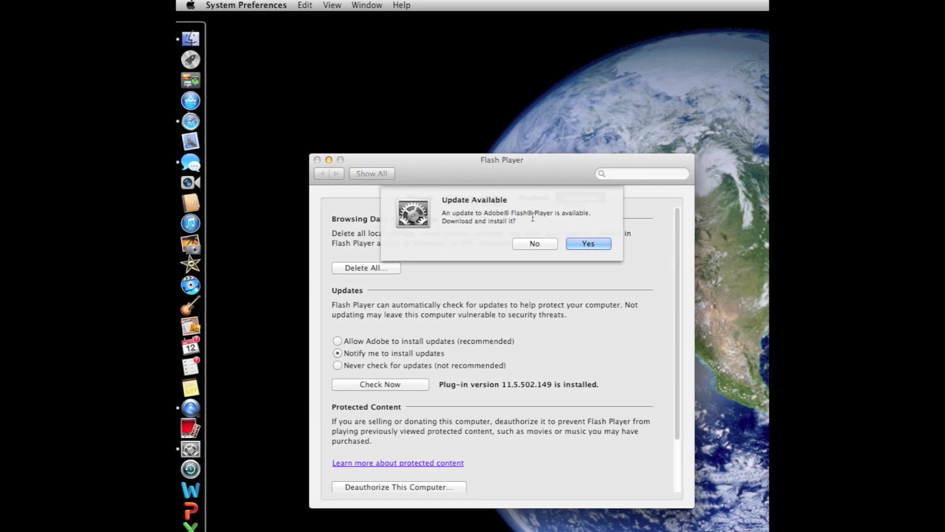
pyautogui.click(589, 243)
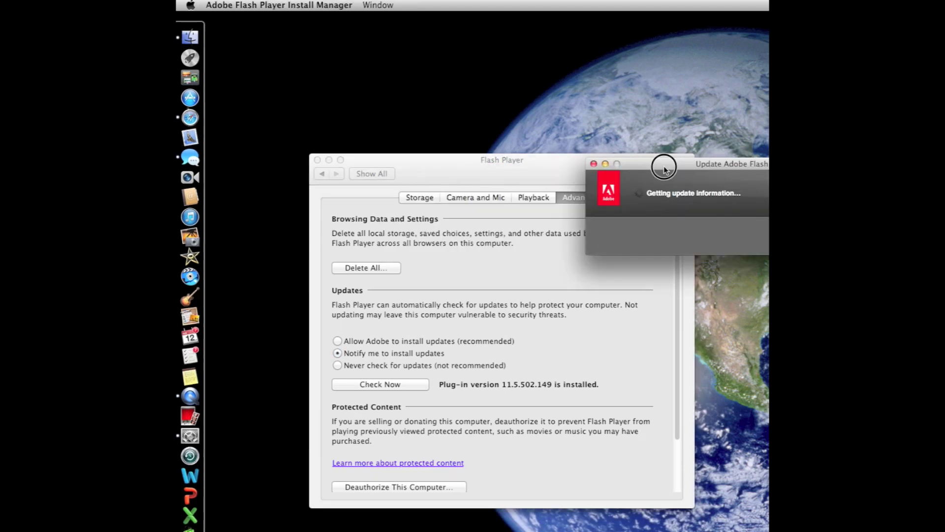
# Download the Flash Player update and accept the version 11.6 license agreement
pyautogui.moveTo(664, 169); pyautogui.dragTo(447, 173)
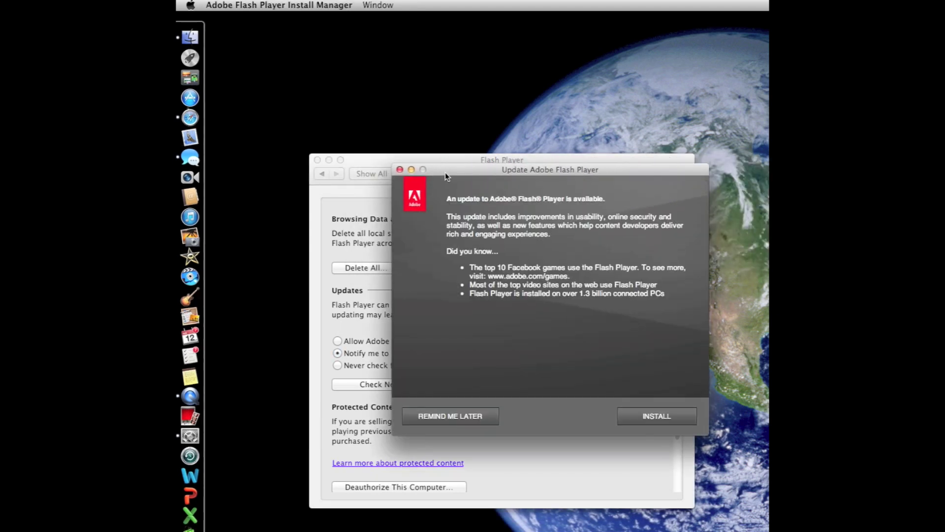
pyautogui.click(654, 416)
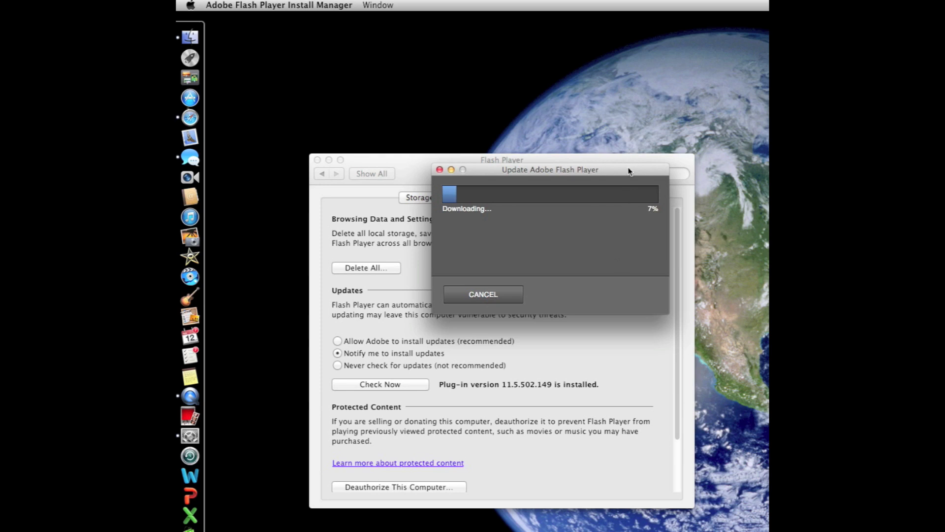
pyautogui.moveTo(628, 170); pyautogui.dragTo(550, 173)
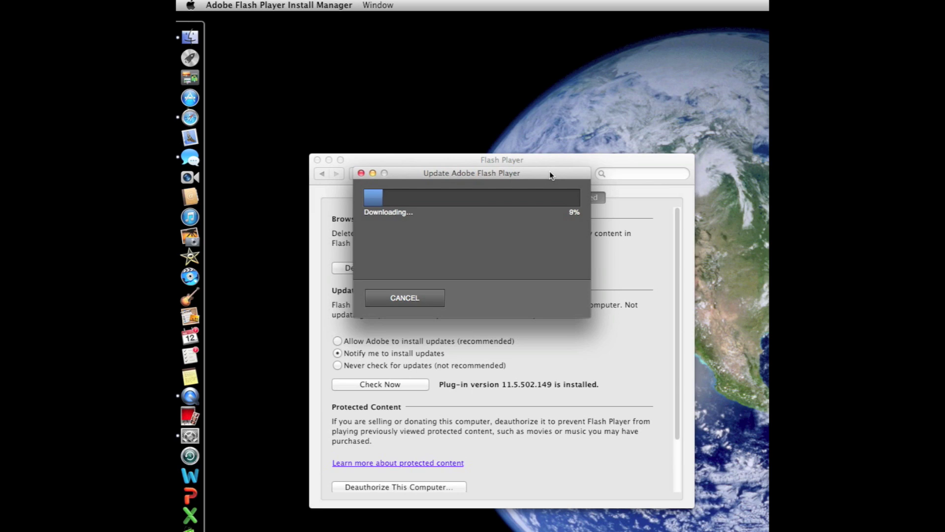
pyautogui.click(393, 248)
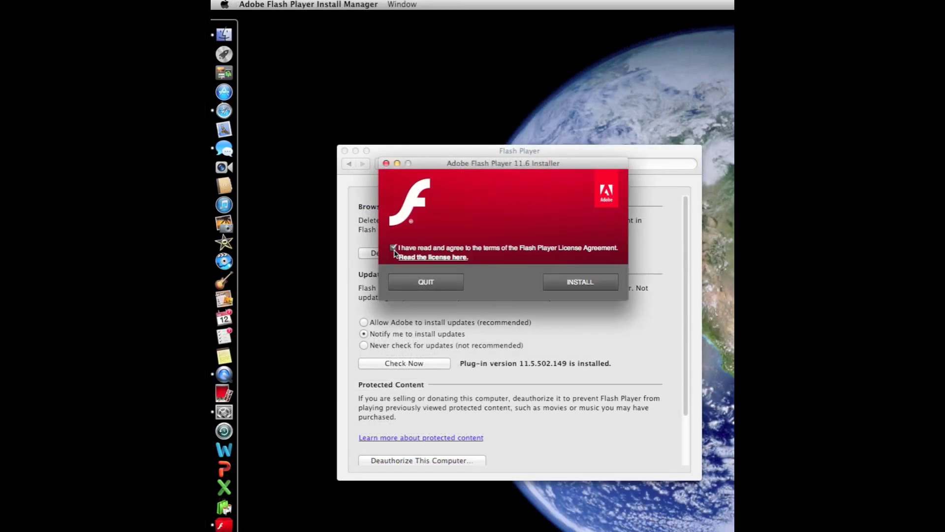
# Start installing Flash Player 11.6 and authenticate with the administrator password to continue
pyautogui.click(589, 285)
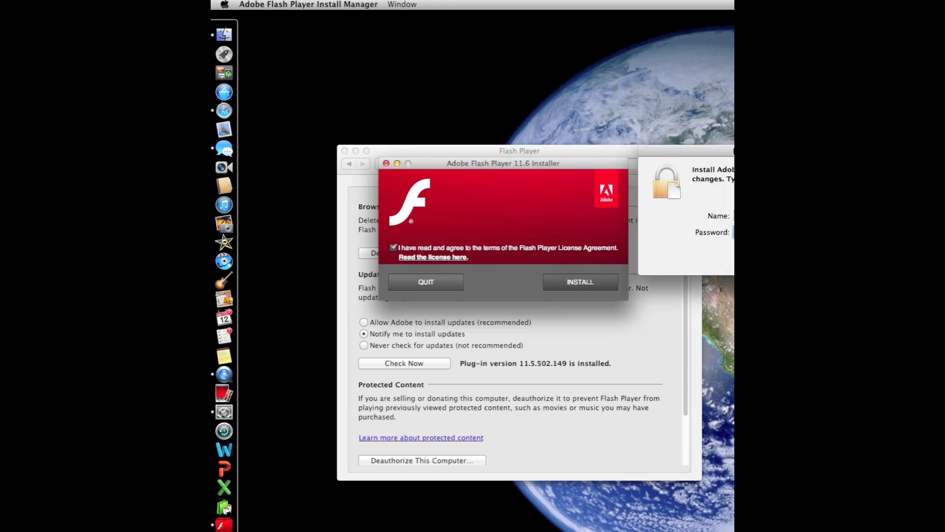
pyautogui.moveTo(730, 145); pyautogui.dragTo(622, 156)
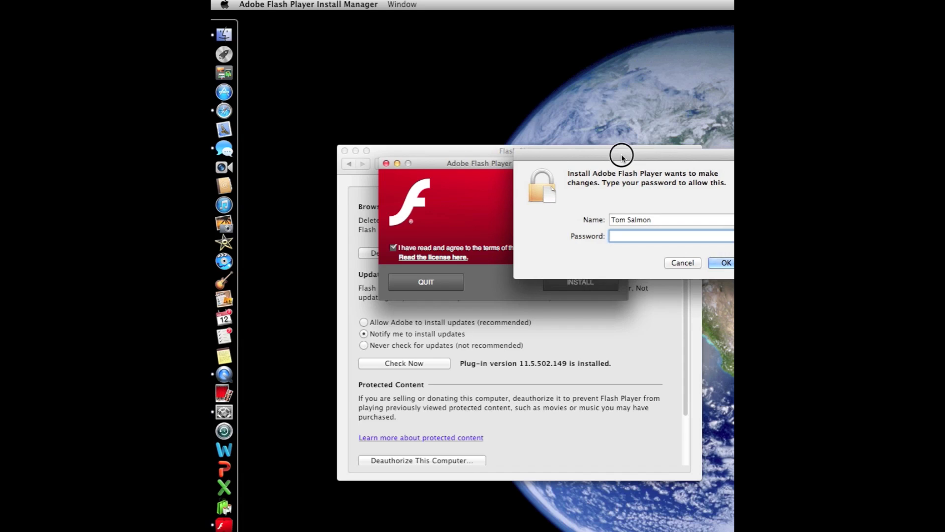
pyautogui.moveTo(622, 157); pyautogui.dragTo(850, 158)
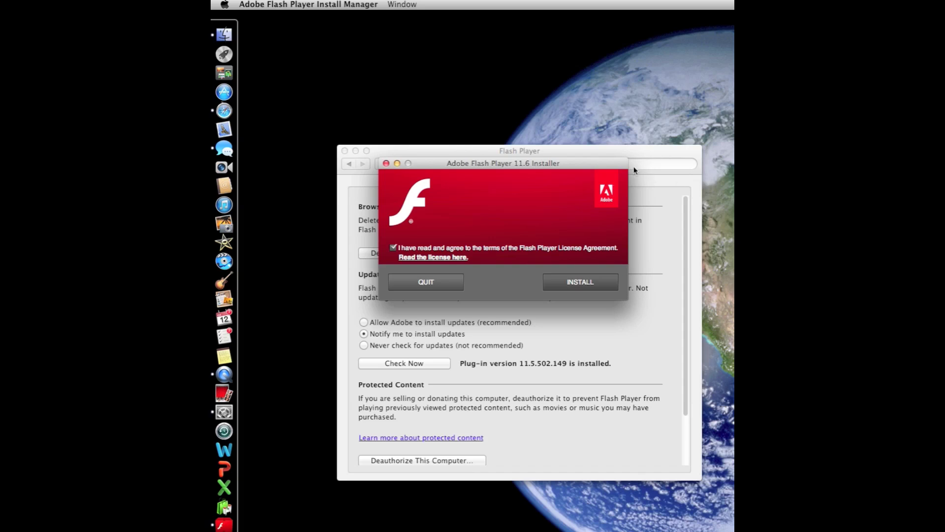
pyautogui.click(559, 288)
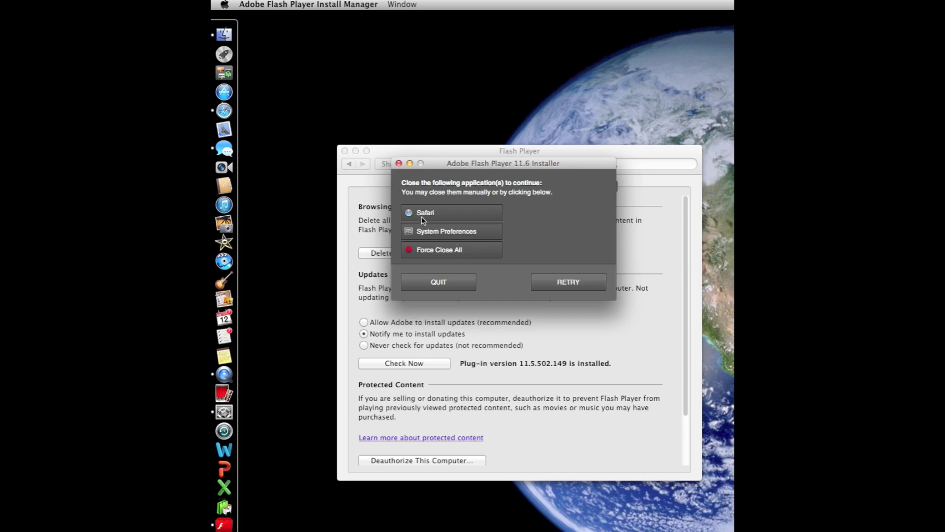
# Force close Safari and System Preferences so the Flash Player 11.6 installation can finish
pyautogui.click(470, 251)
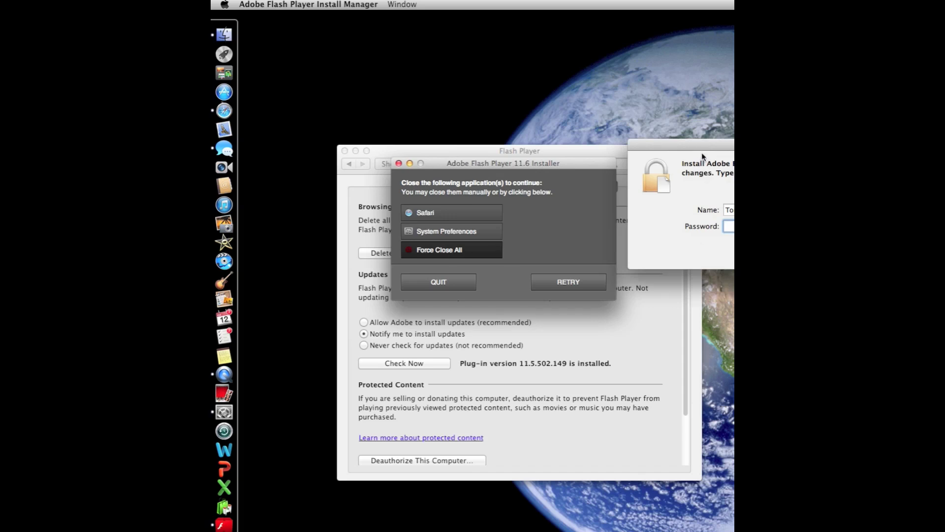
pyautogui.moveTo(702, 146); pyautogui.dragTo(733, 145)
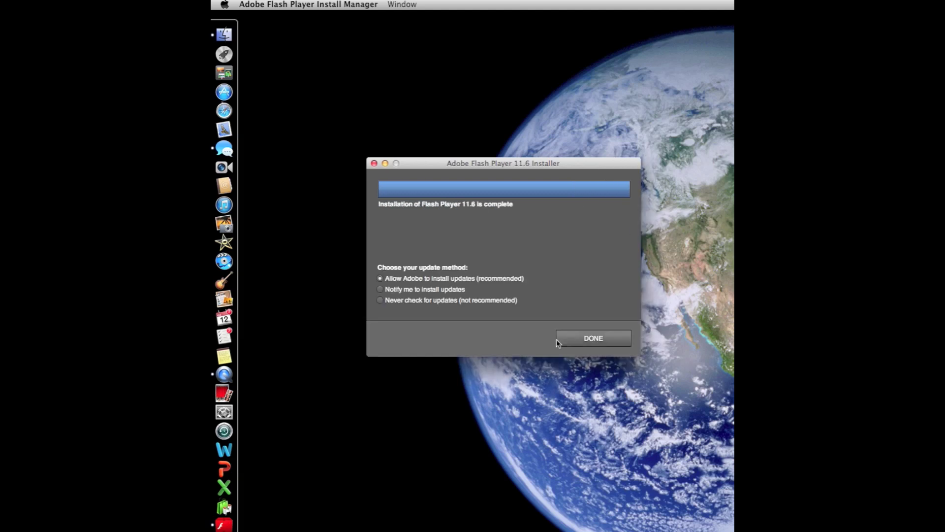
# Choose 'Notify me to install updates' and close the installer with DONE
pyautogui.click(381, 289)
pyautogui.click(589, 342)
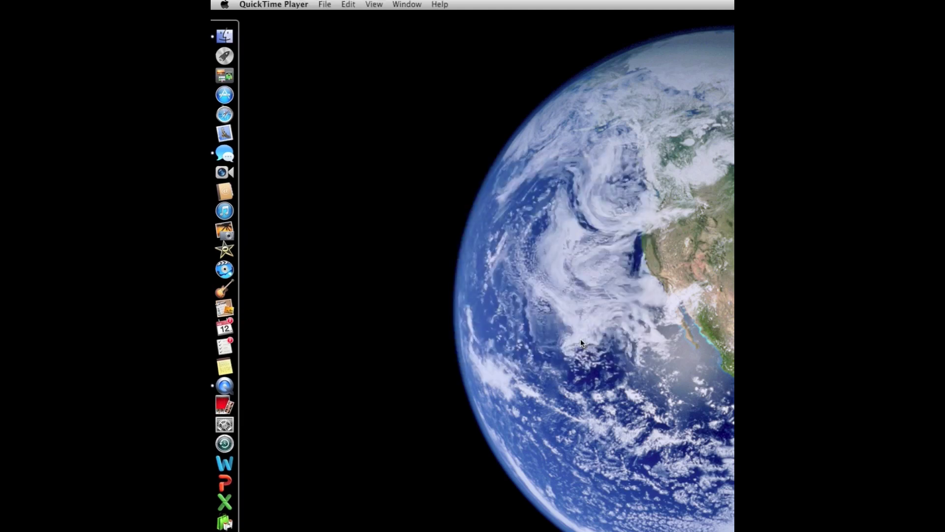